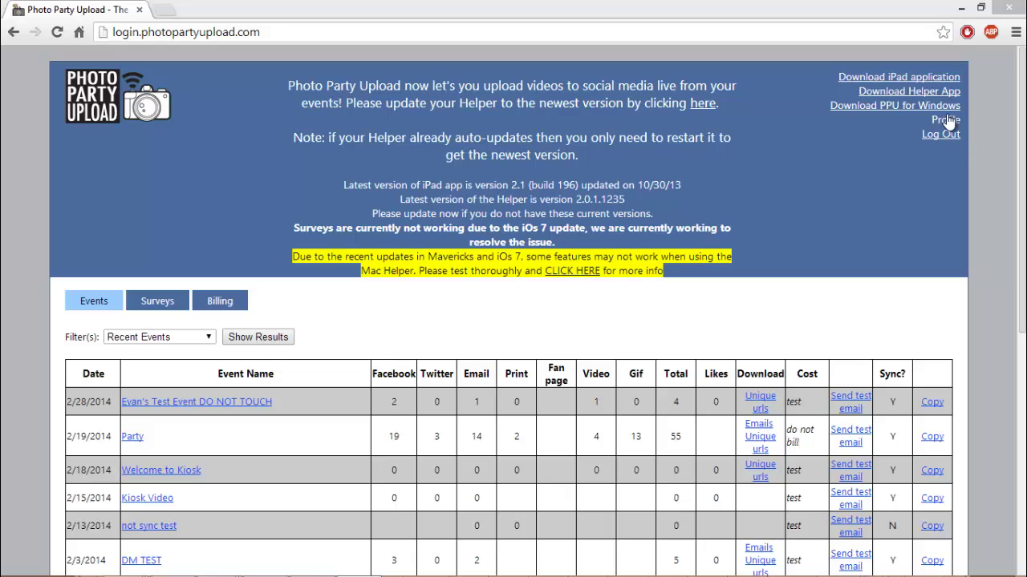
Step: Open the Photo Party Upload 2.0 for Windows tablets download page and scroll through it
left_click(851, 110)
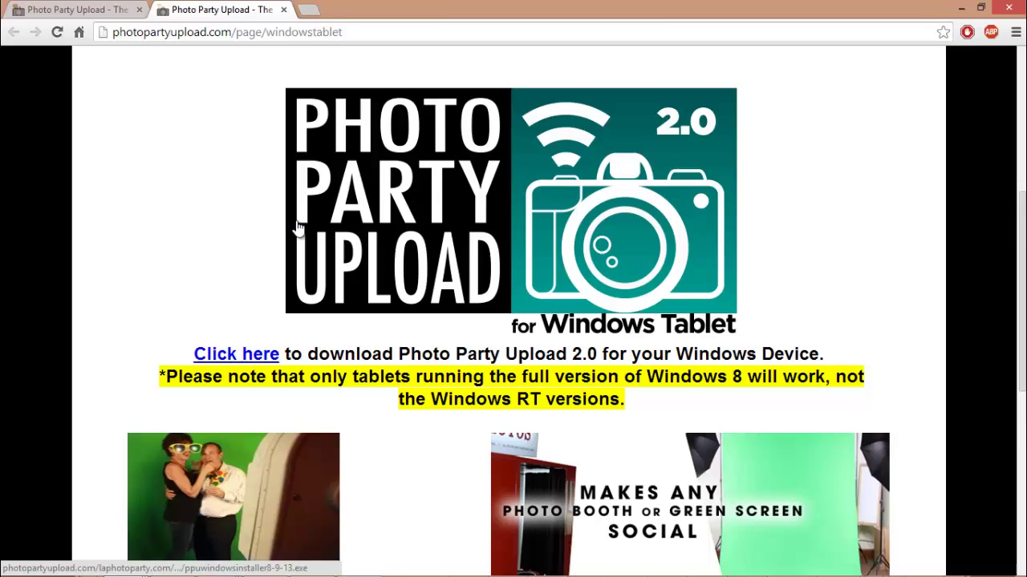
scroll(296, 227, "down", 2)
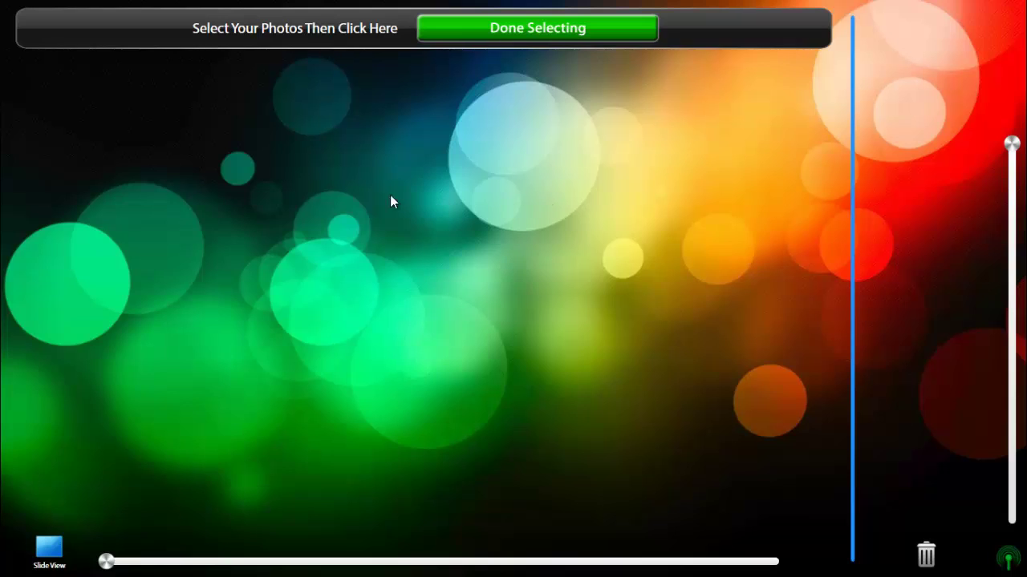
Step: Open the kiosk Settings dialog showing helper, event 'Welcome to Kiosk' and Canon printer
left_click(1010, 561)
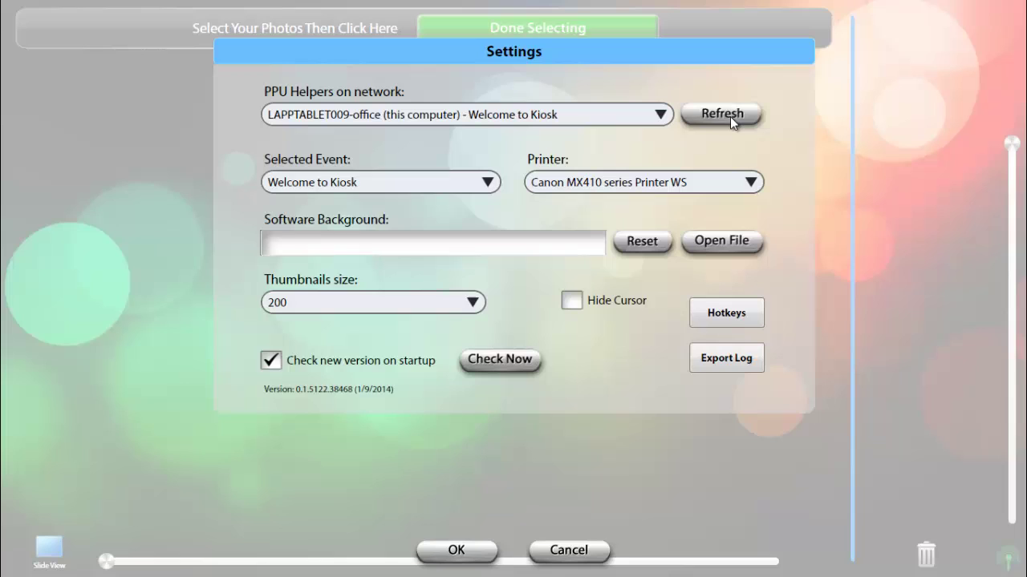
left_click(659, 115)
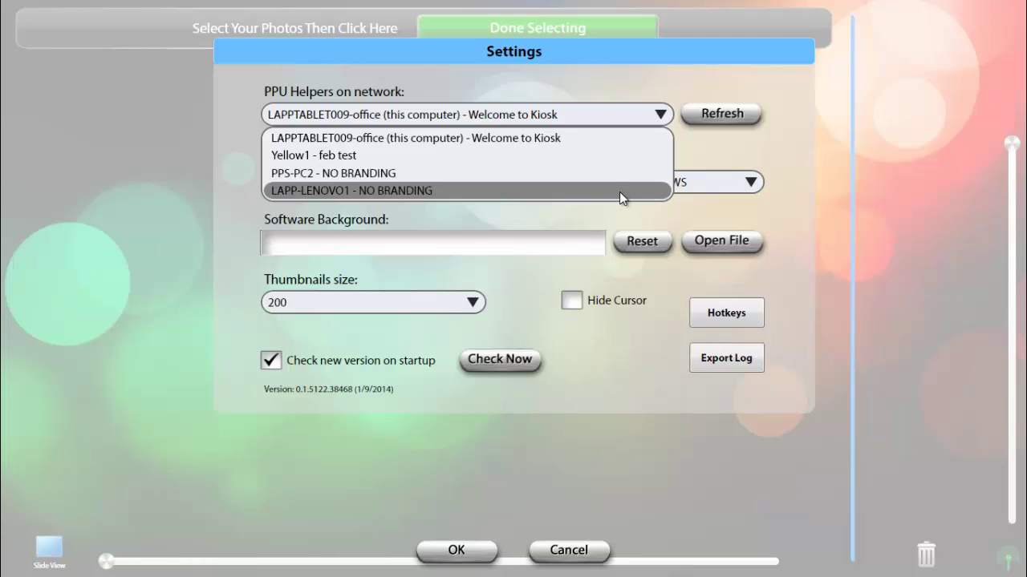
left_click(624, 138)
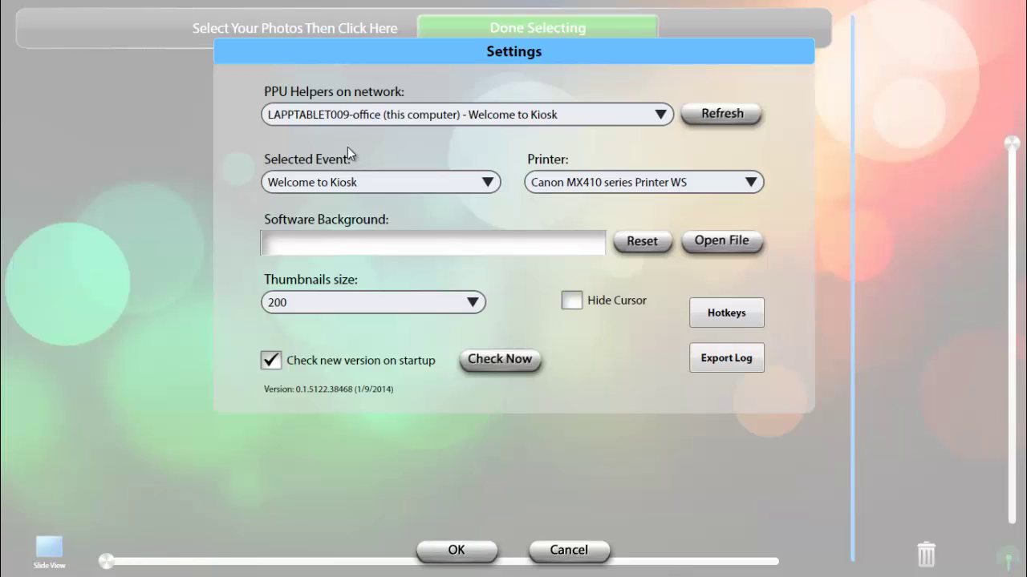
left_click(484, 183)
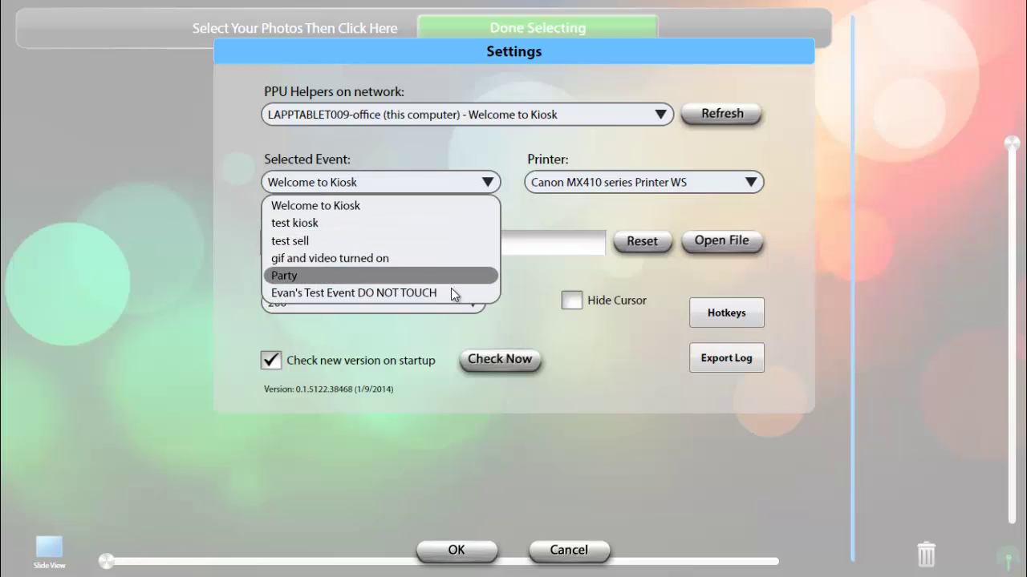
left_click(457, 207)
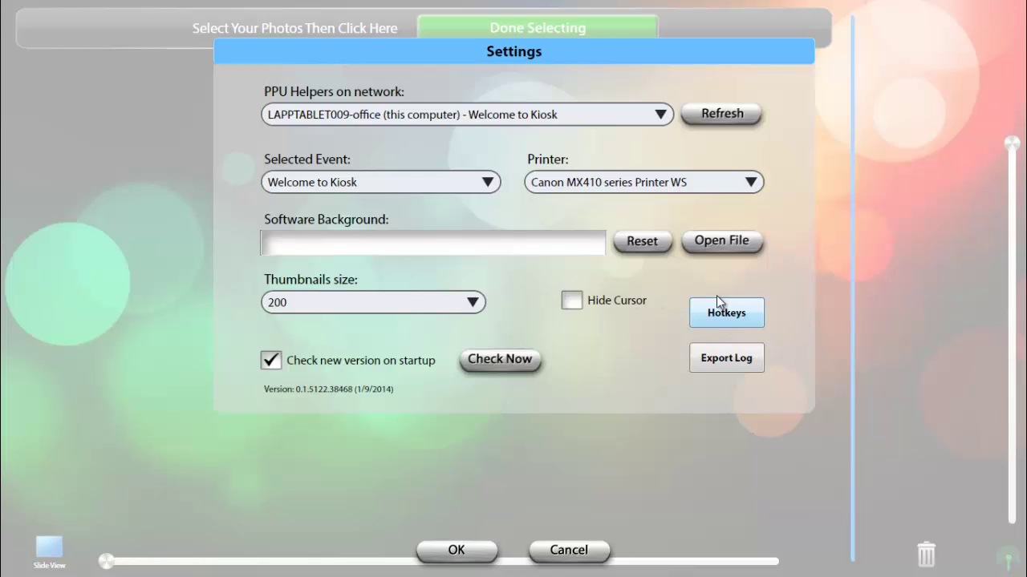
Step: Review the hotkey actions, then close Settings to return to the photo selection screen
left_click(697, 318)
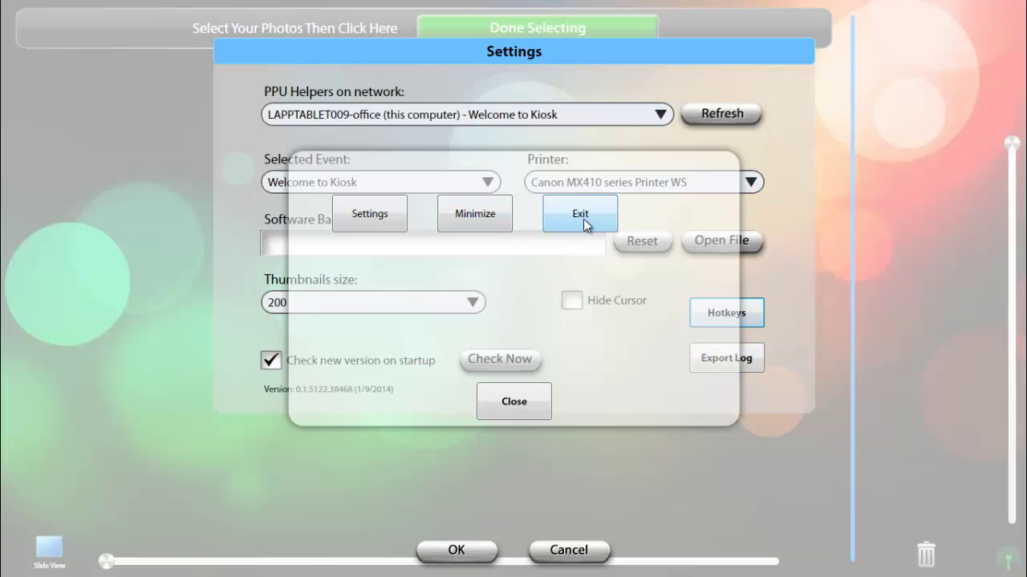
left_click(523, 413)
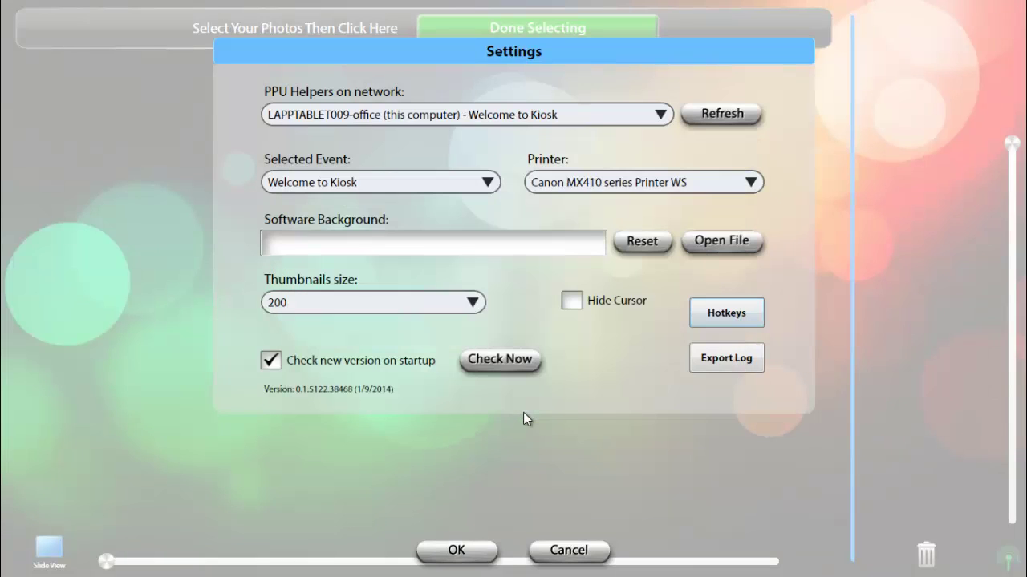
left_click(455, 552)
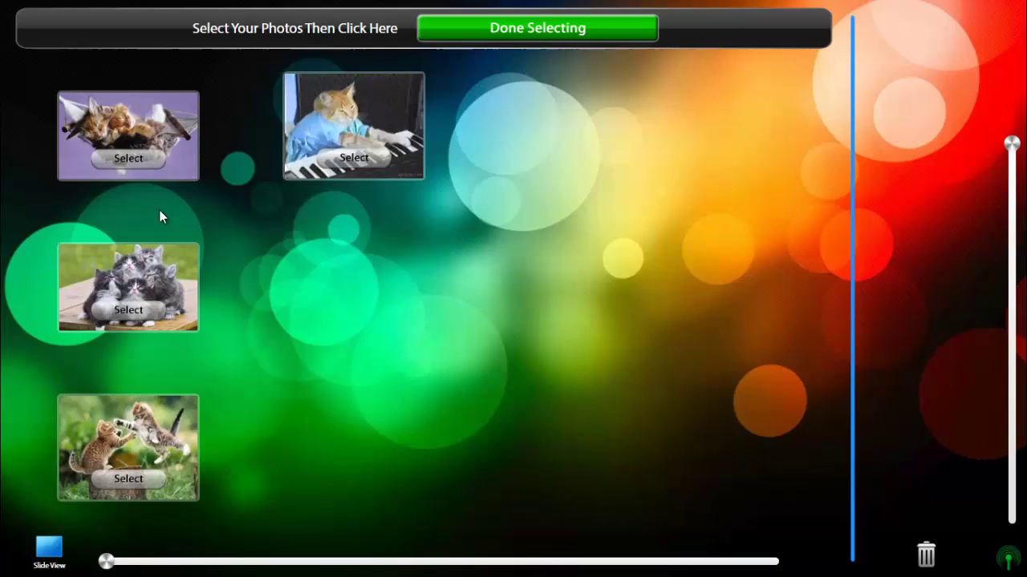
Step: Preview the kitten photos in Slide View, then return to the Library View thumbnail grid
left_click(50, 550)
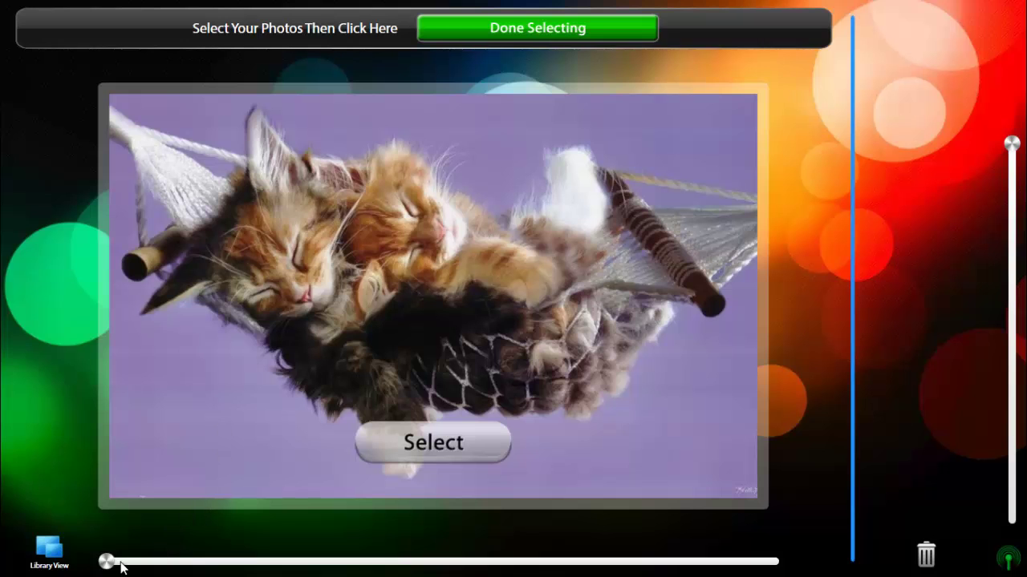
mouse_move(109, 562)
left_mouse_down()
mouse_move(730, 566)
mouse_move(58, 559)
left_mouse_up()
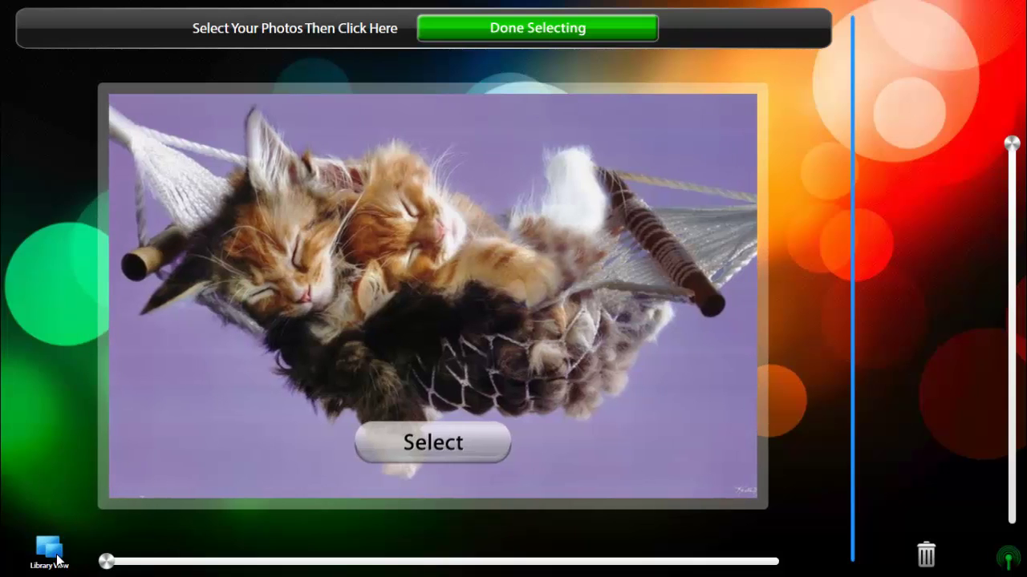
left_click(49, 553)
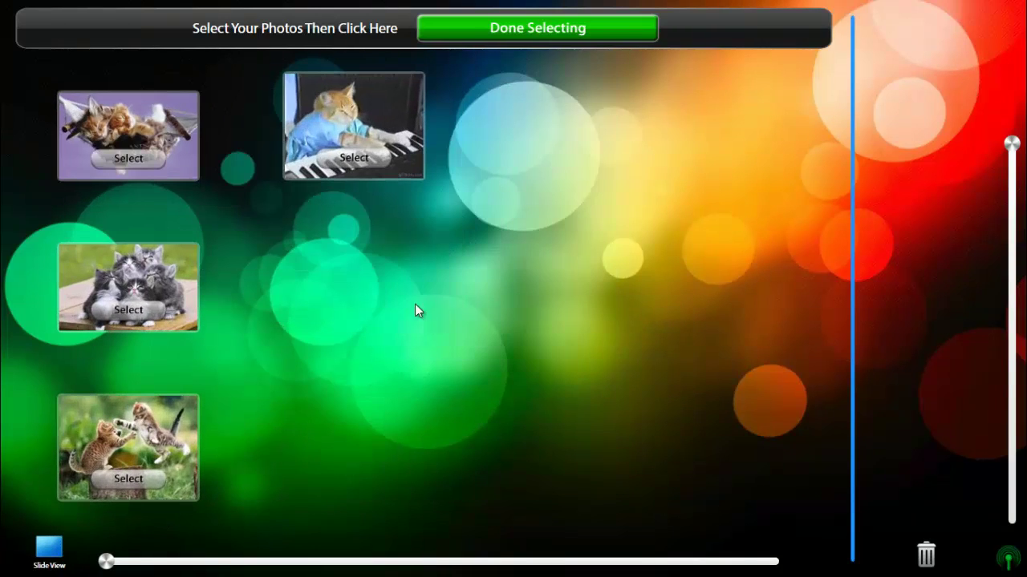
left_click(122, 164)
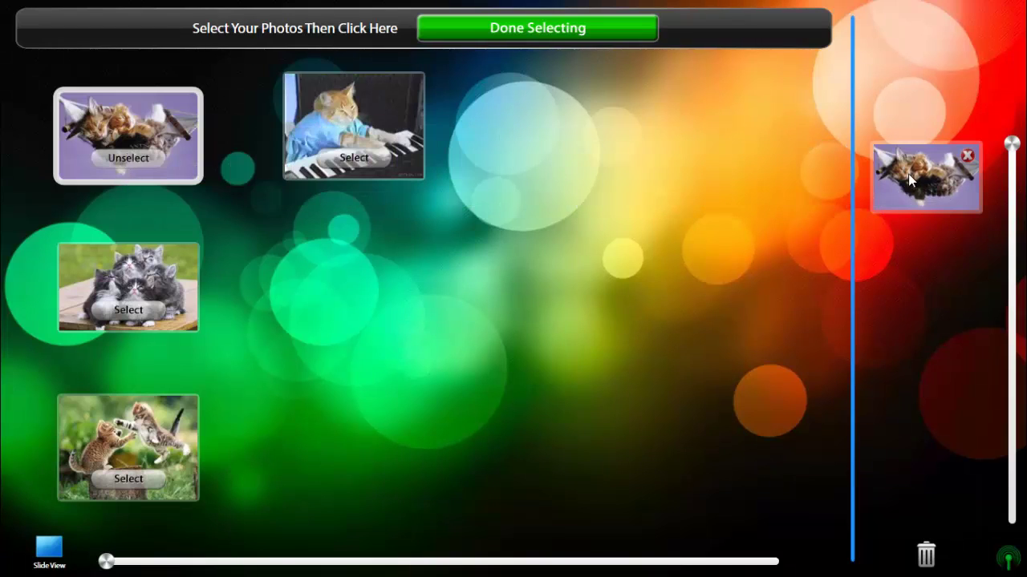
left_click(968, 156)
left_click(128, 160)
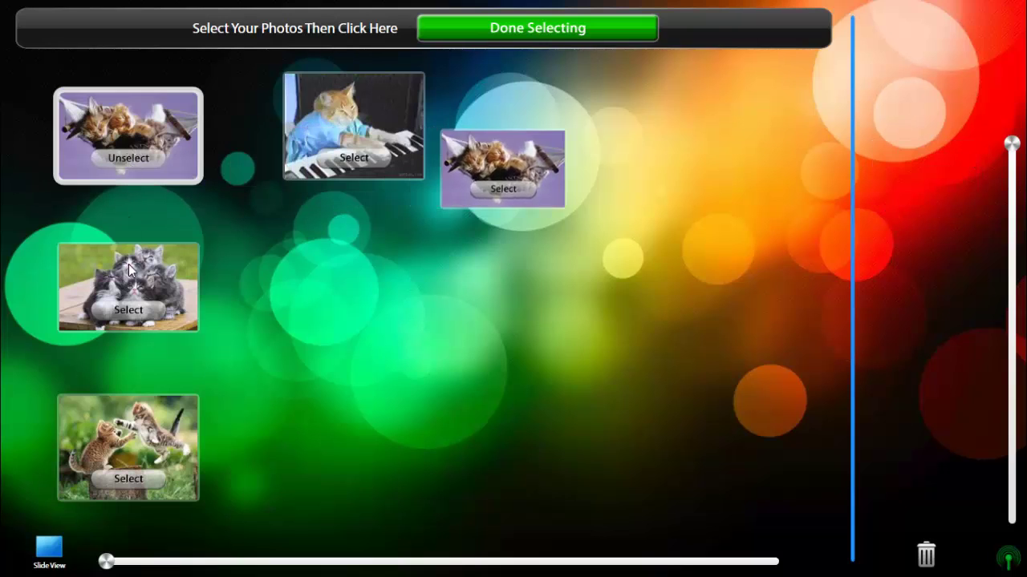
left_click(135, 310)
left_click(134, 479)
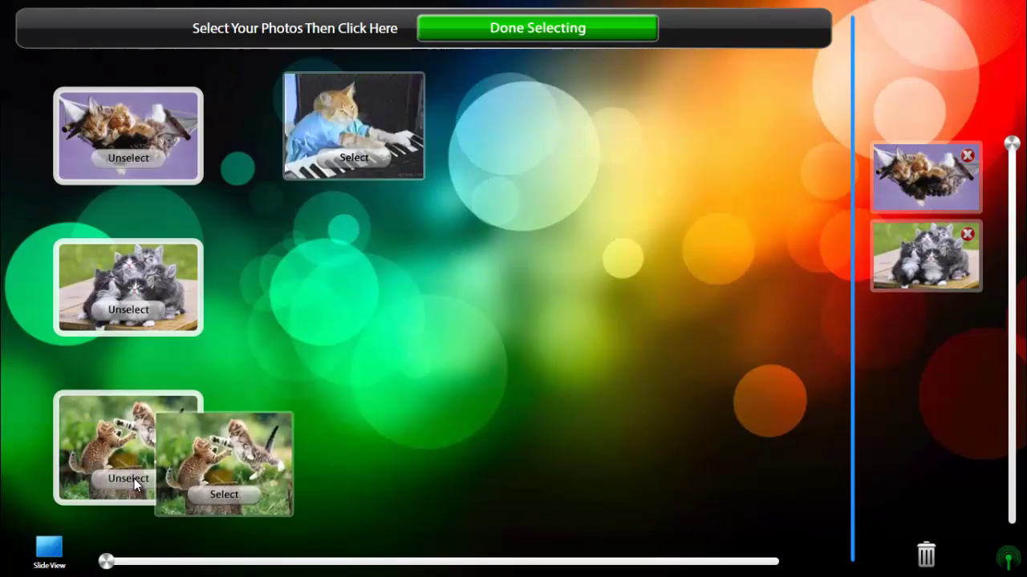
left_click(924, 556)
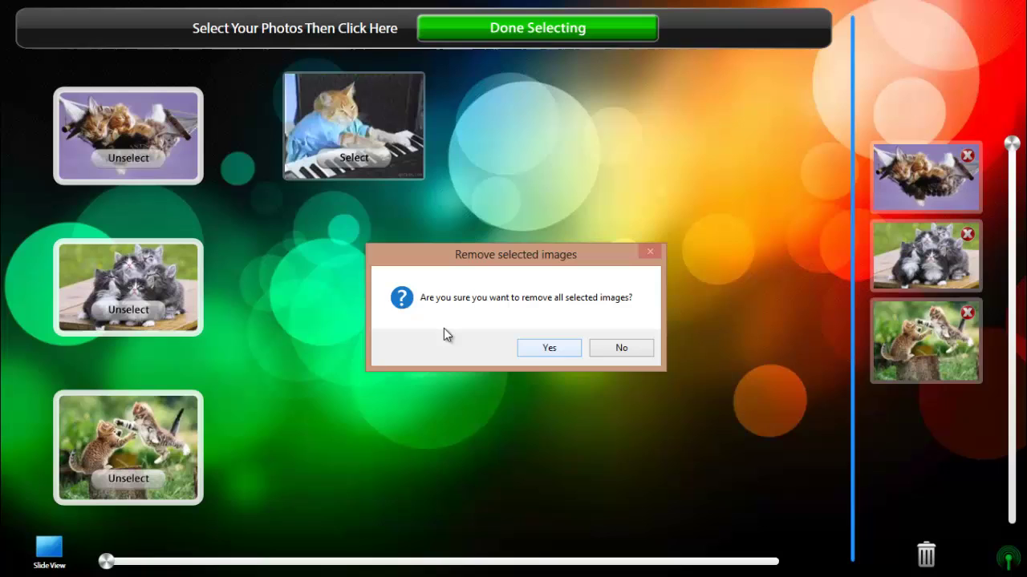
left_click(552, 351)
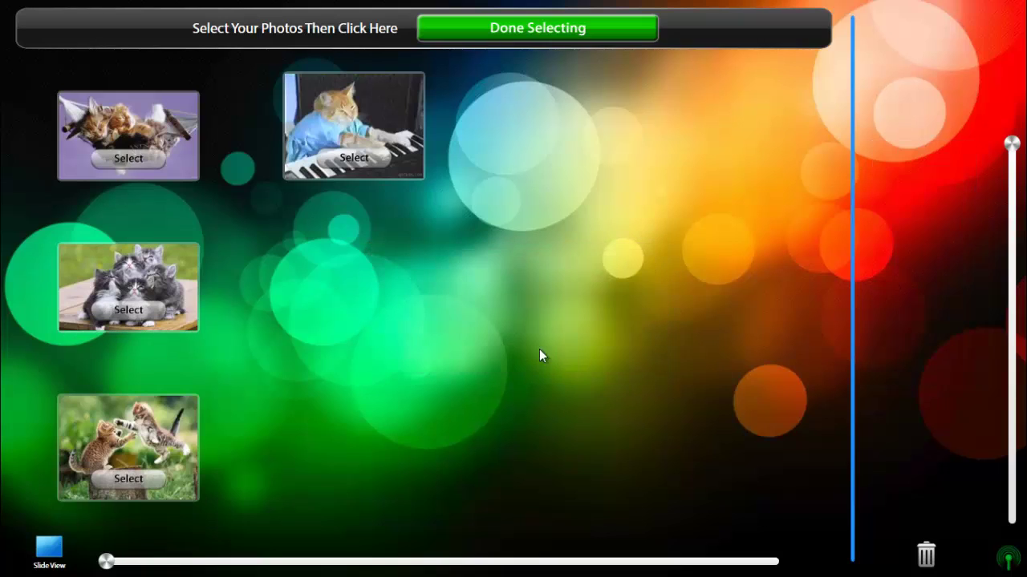
Step: Select the hammock kittens and playful kittens photos in Slide View and finish selecting
left_click(49, 547)
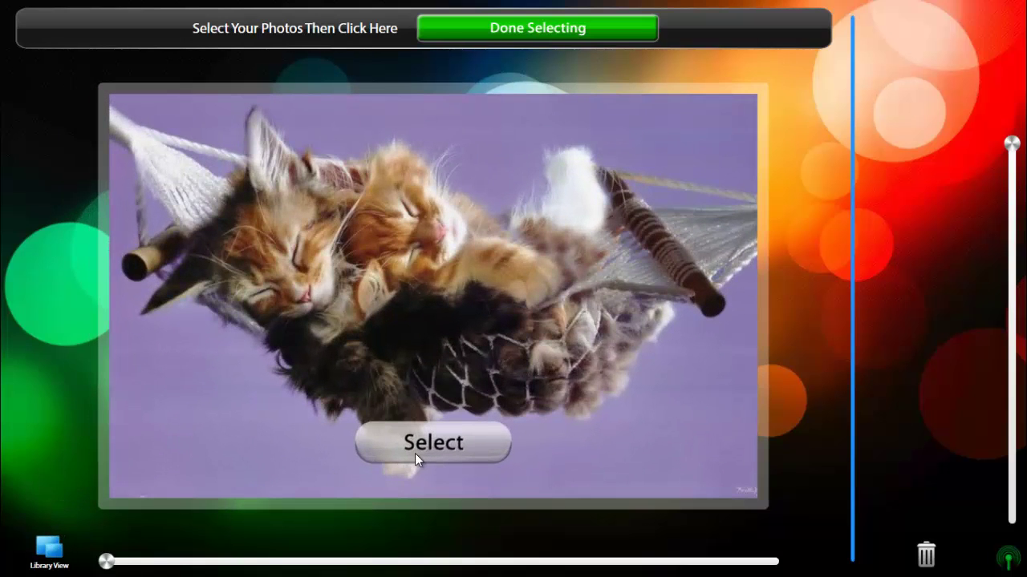
left_click(416, 455)
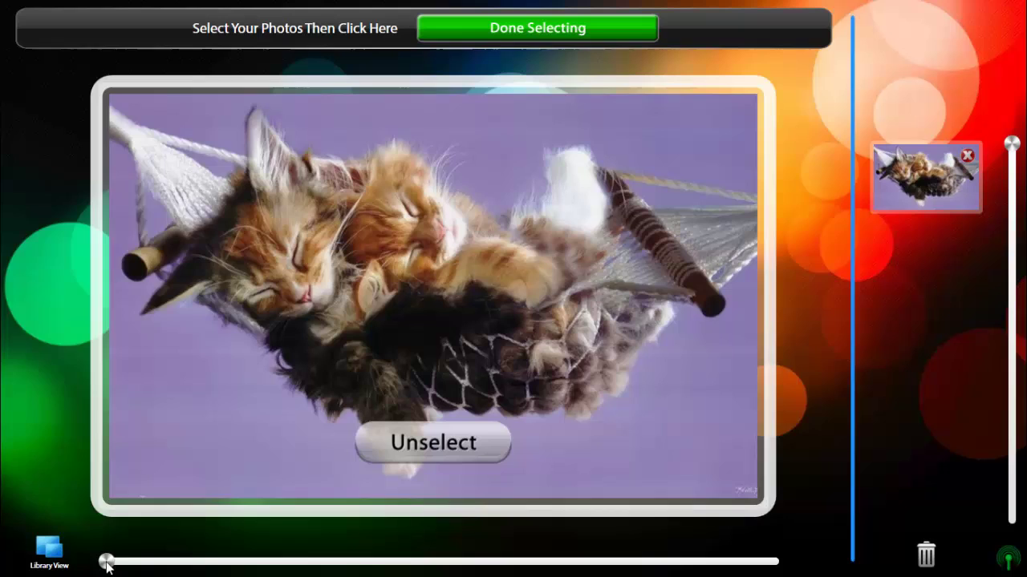
left_click_drag(107, 562, 579, 562)
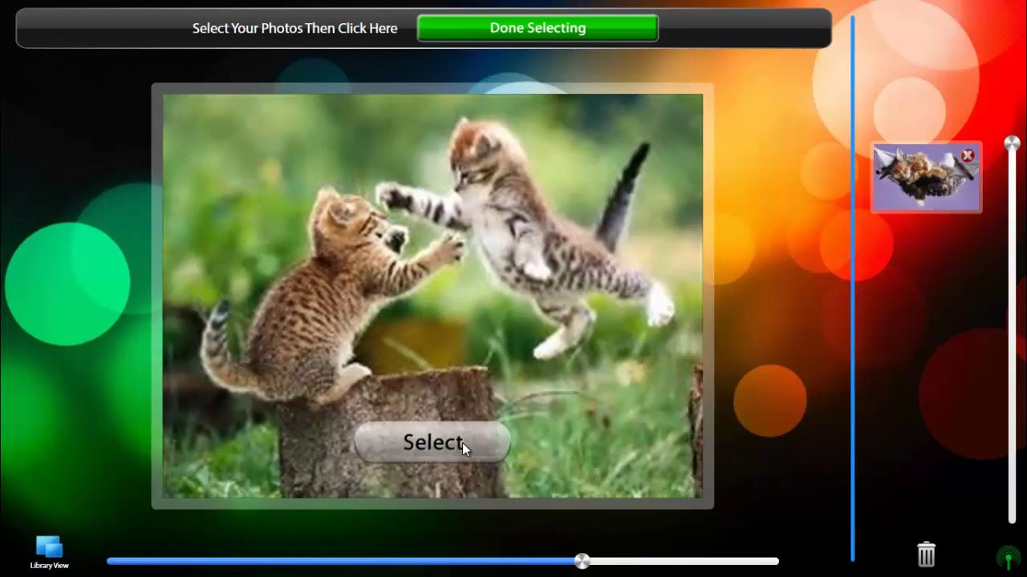
left_click(463, 446)
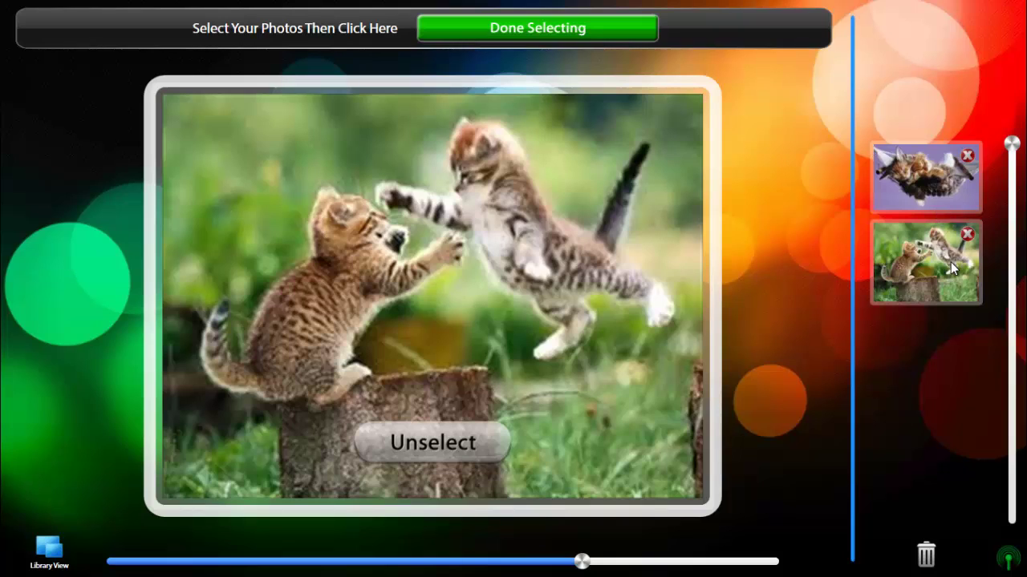
left_click(593, 27)
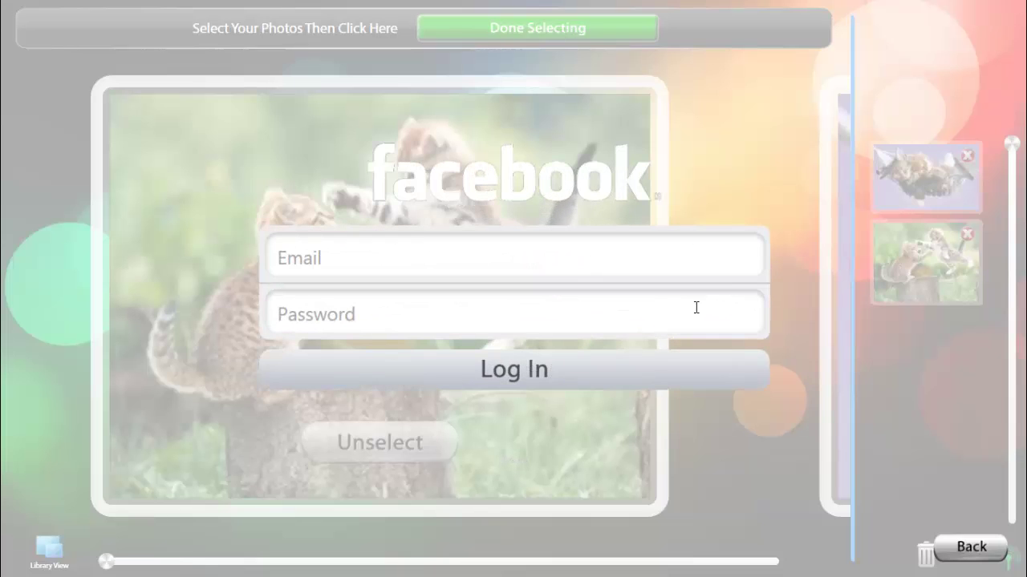
left_click(974, 555)
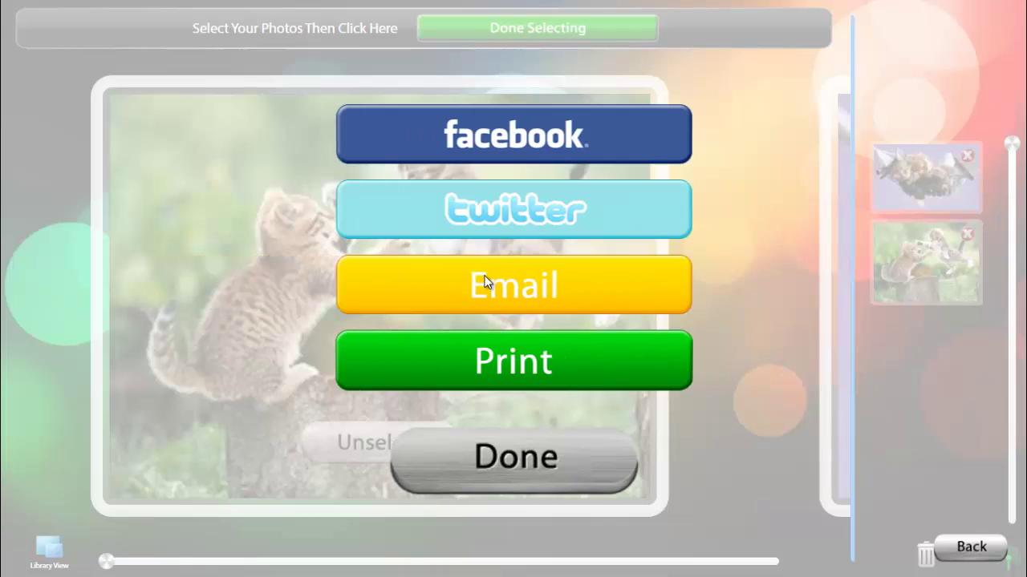
left_click(485, 281)
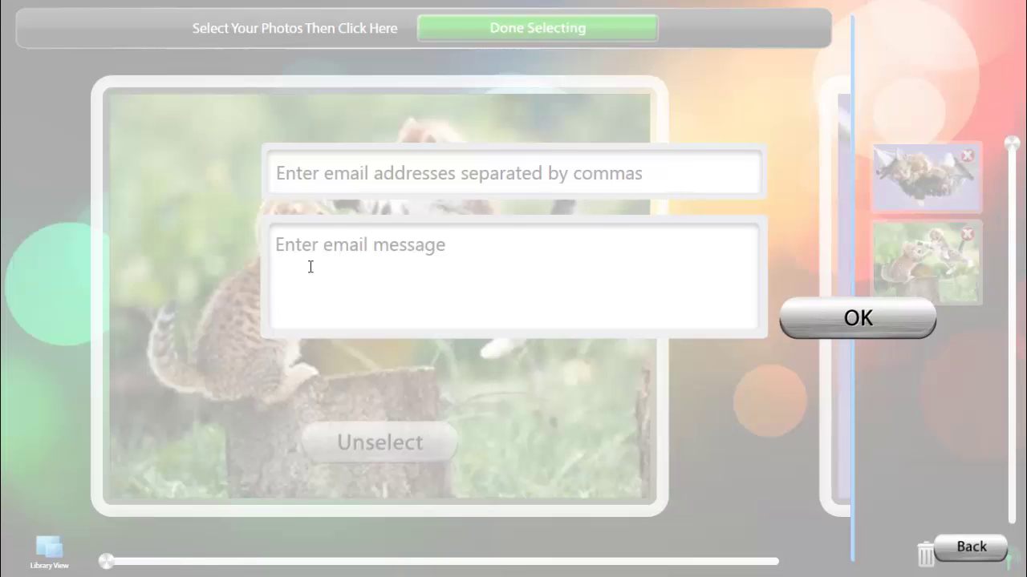
left_click(978, 552)
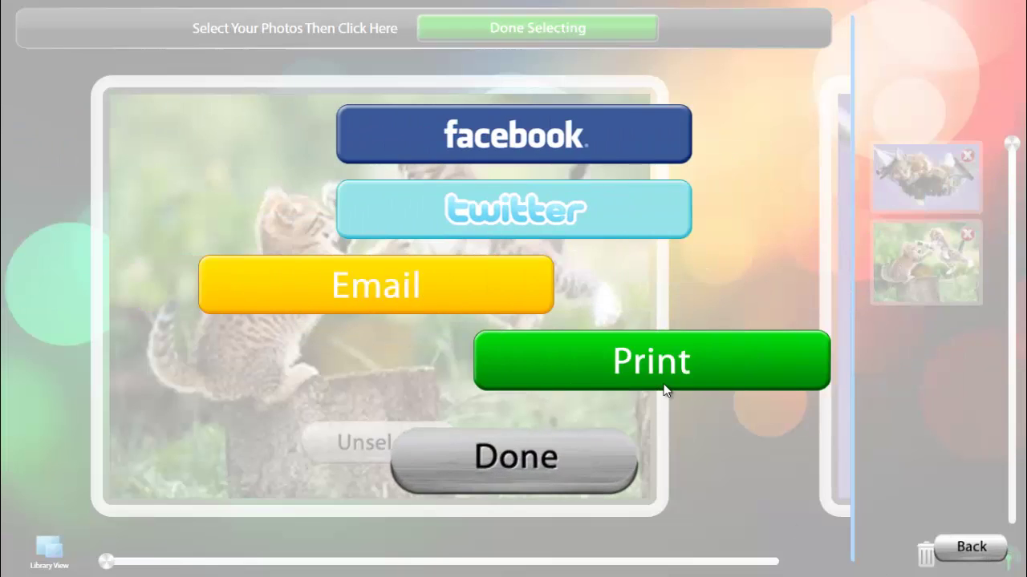